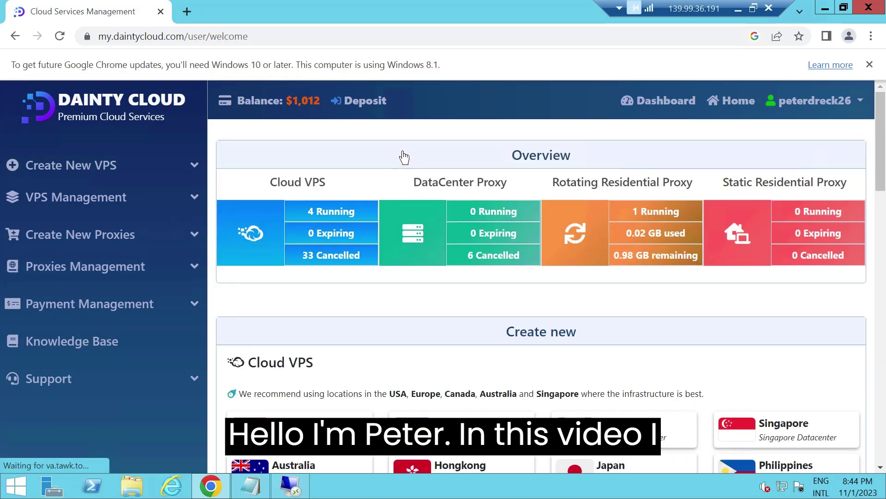
scroll(404, 154, "down", 5)
scroll(404, 155, "up", 5)
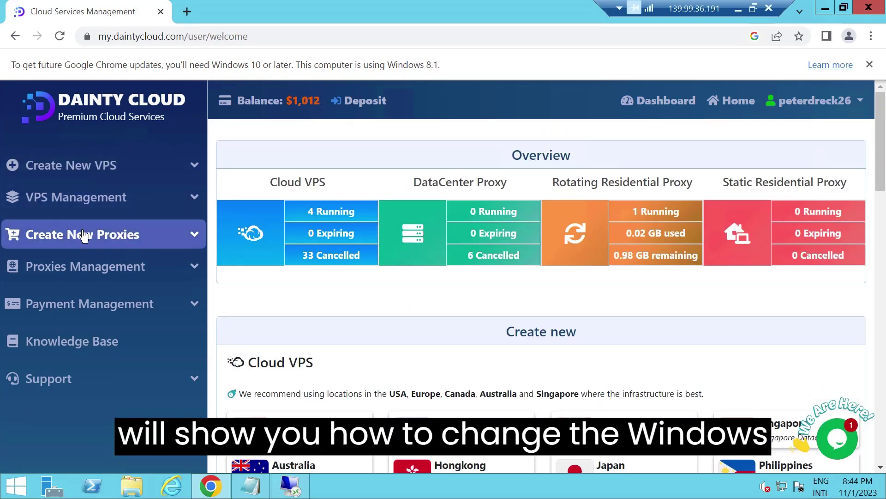
- Copy the Singapore VPS's IP:Port from its Login Info in the running VPS list
left_click(78, 198)
left_click(56, 229)
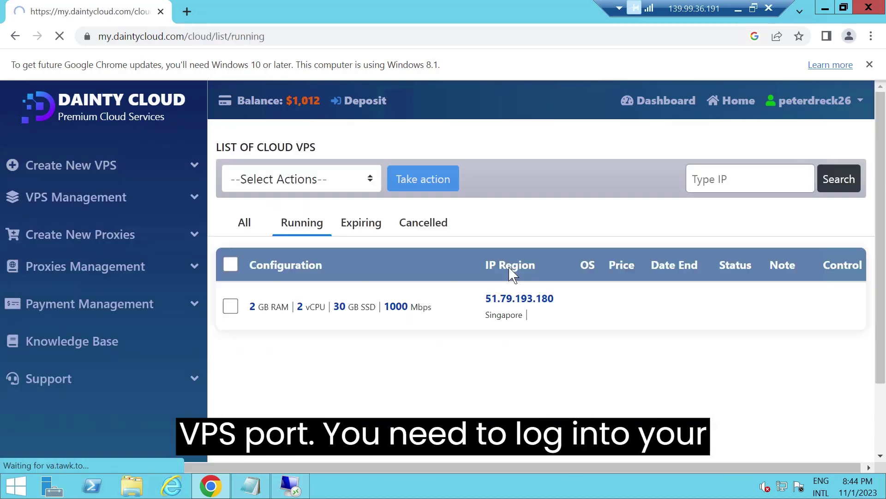
left_click(848, 306)
left_click(768, 311)
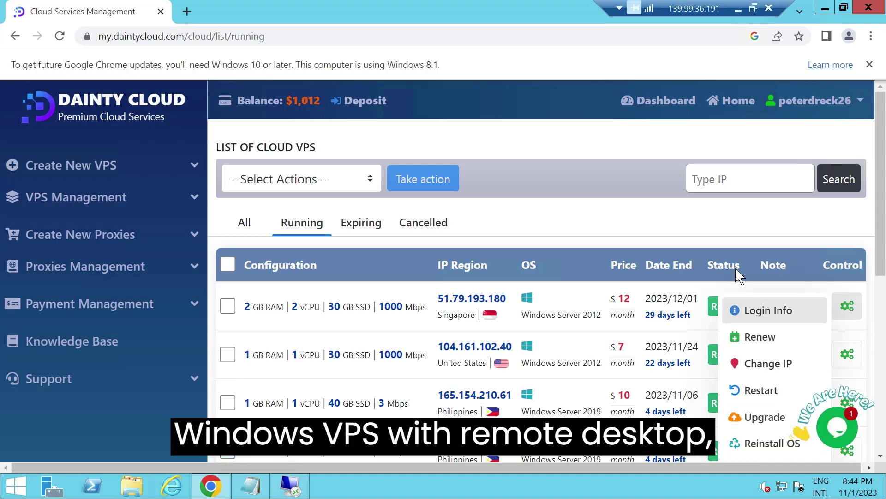
left_click(364, 171)
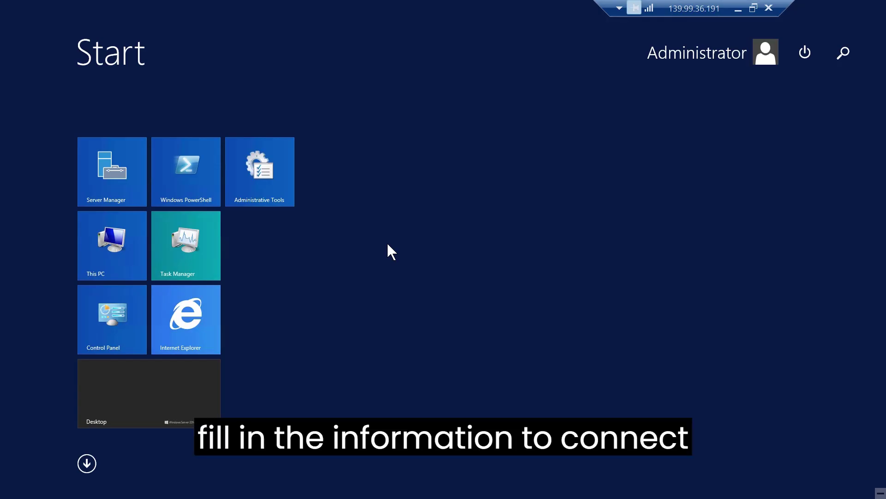
type("remote Desktop Connection")
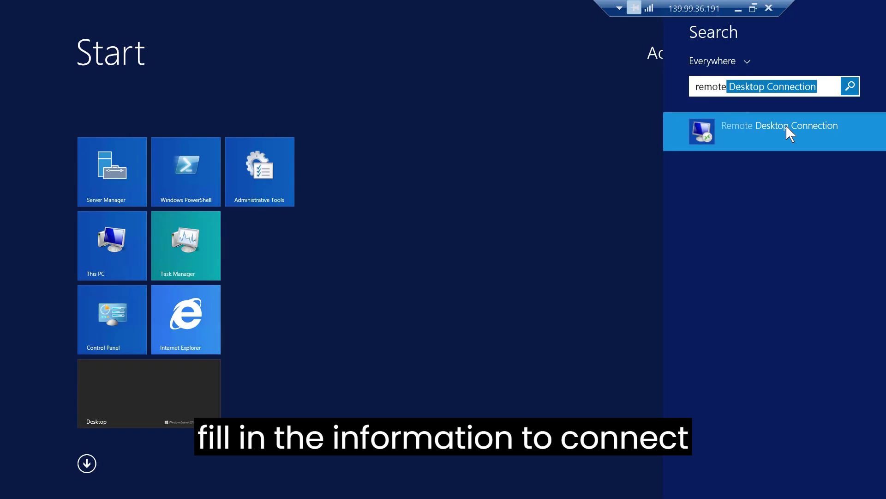
left_click(786, 125)
left_click(576, 188)
key("ctrl+a")
key("ctrl+v")
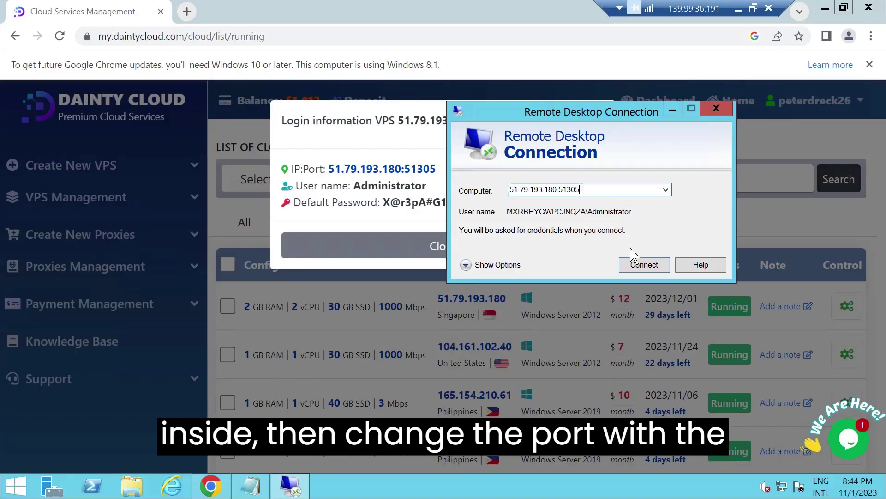
left_click(644, 264)
- Log in as Administrator with the copied password, accept the certificate, and close PowerShell
left_click(441, 205)
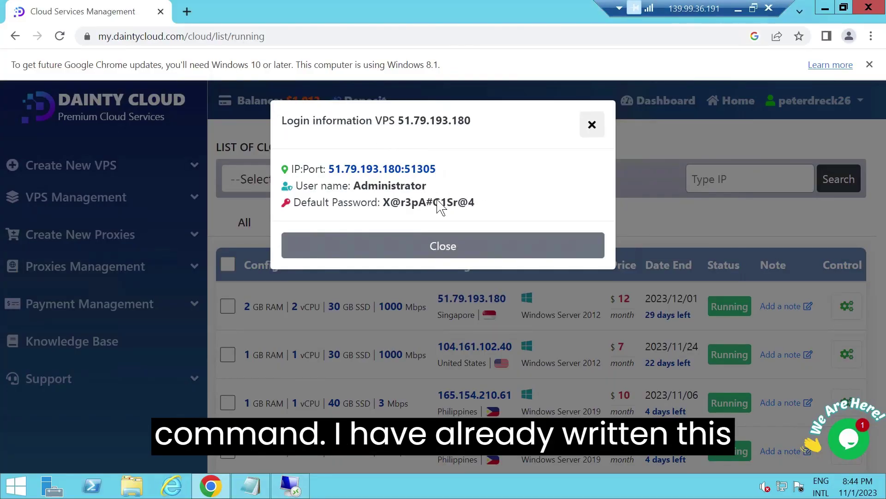
left_click(428, 202)
left_click(561, 152)
key("ctrl+v")
left_click(644, 317)
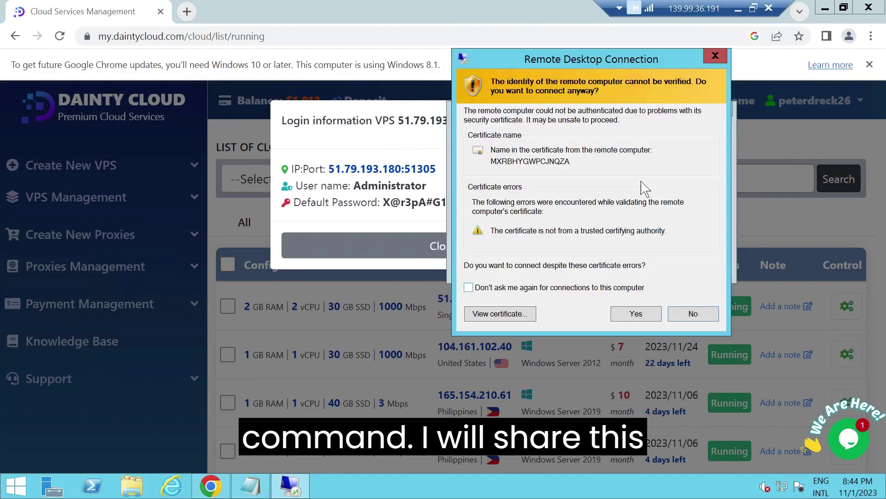
left_click(636, 313)
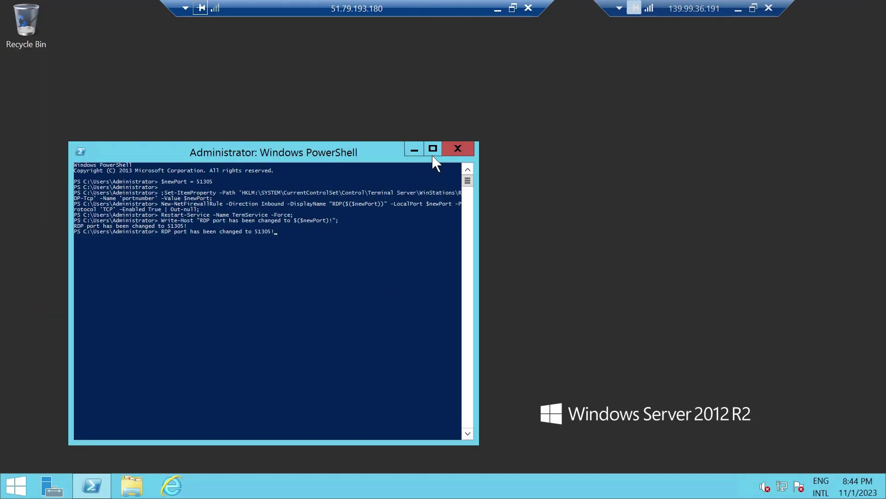
left_click(457, 149)
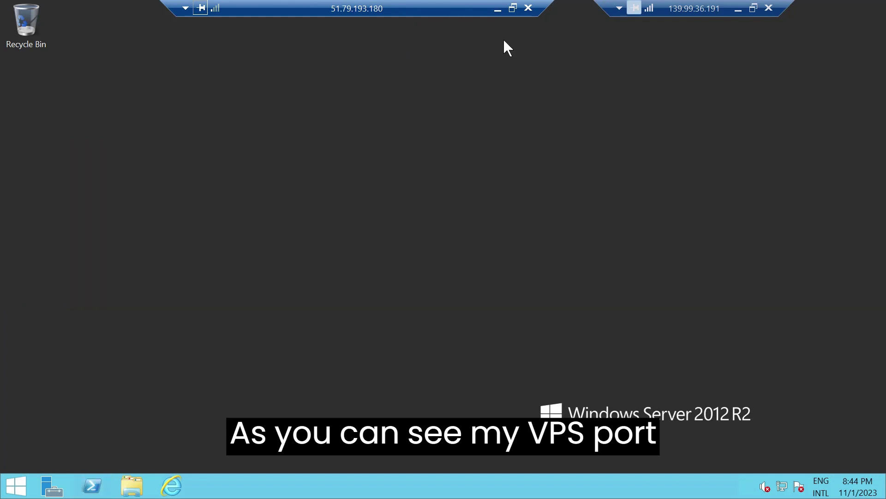
- Edit the Notepad script so newPort and the confirmation line read 5136, then select the script lines
left_click(497, 9)
left_click(290, 485)
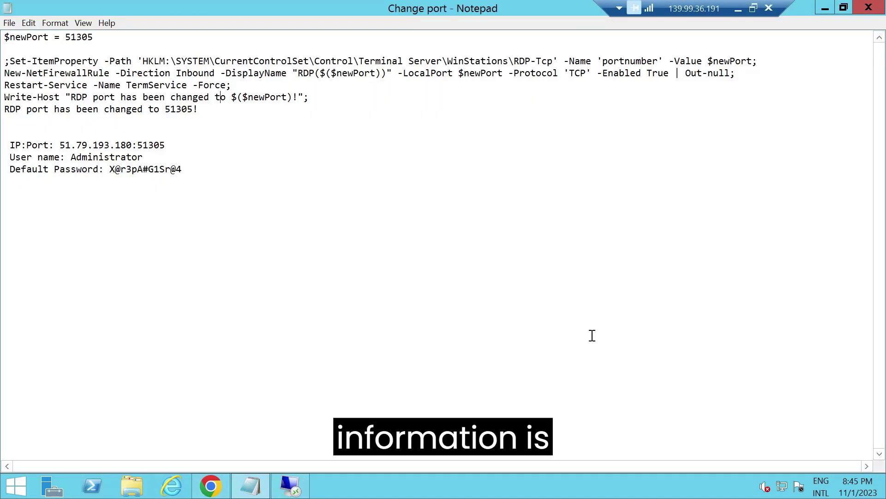
mouse_move(165, 145)
left_mouse_down()
mouse_move(128, 144)
mouse_move(167, 145)
left_mouse_up()
left_click(176, 150)
left_click(178, 110)
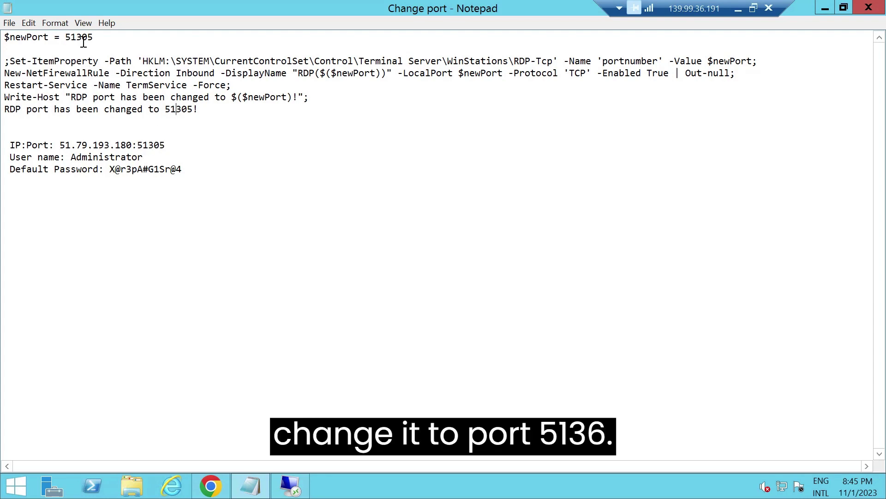
left_click_drag(81, 37, 97, 37)
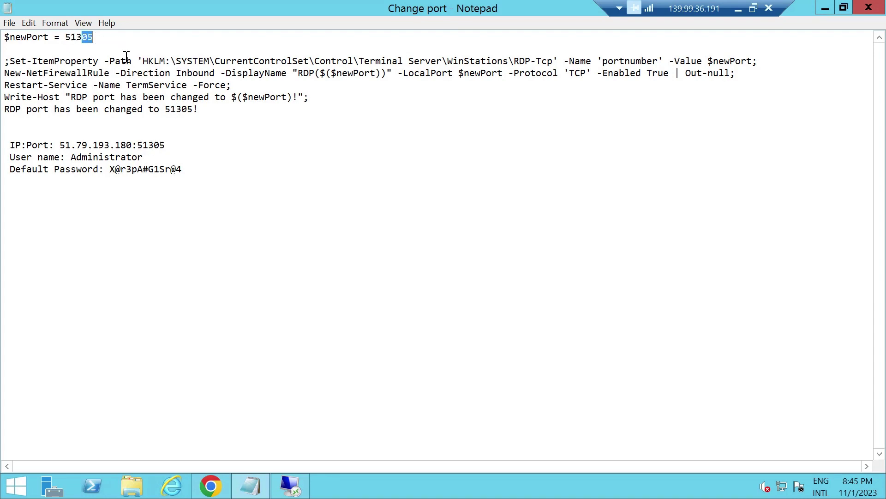
key("BackSpace")
type("6")
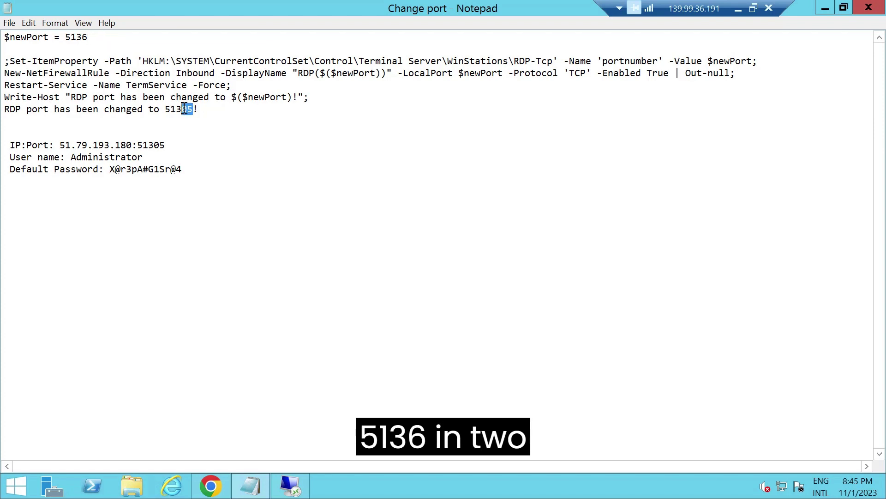
type("6")
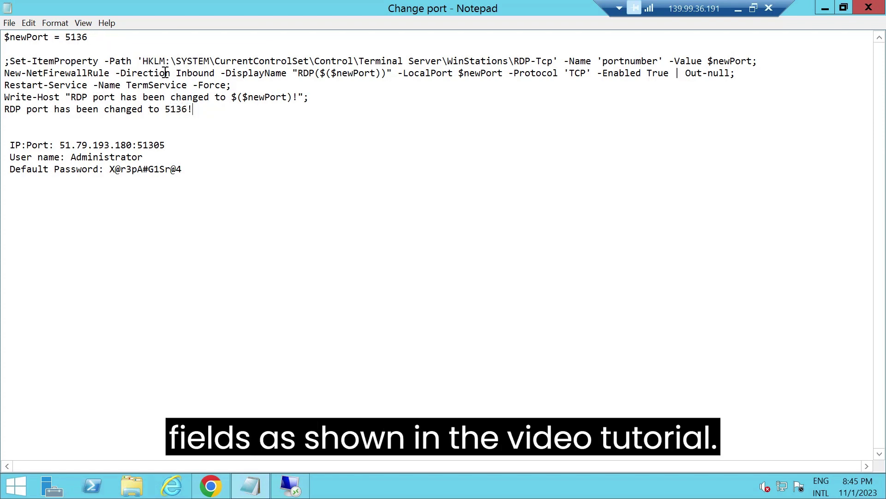
left_click_drag(196, 108, 5, 36)
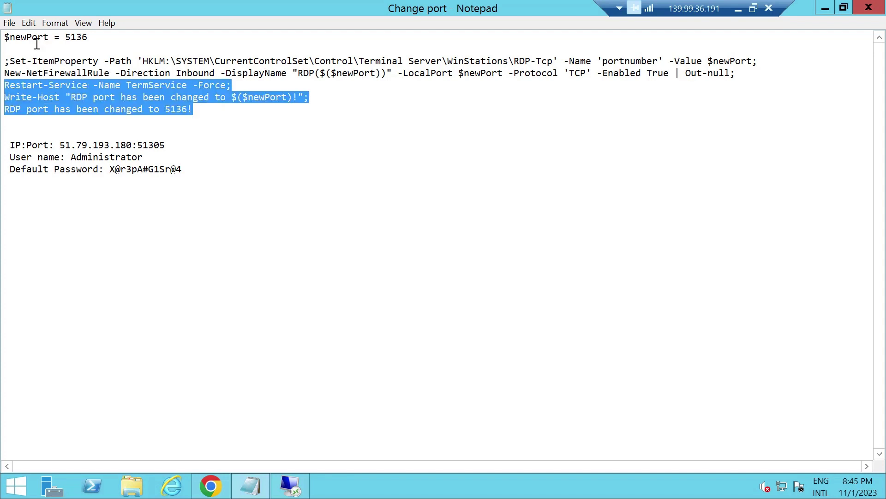
- Copy the selected port-change script lines and return to the VPS session
right_click(134, 77)
left_click(167, 120)
left_click(289, 486)
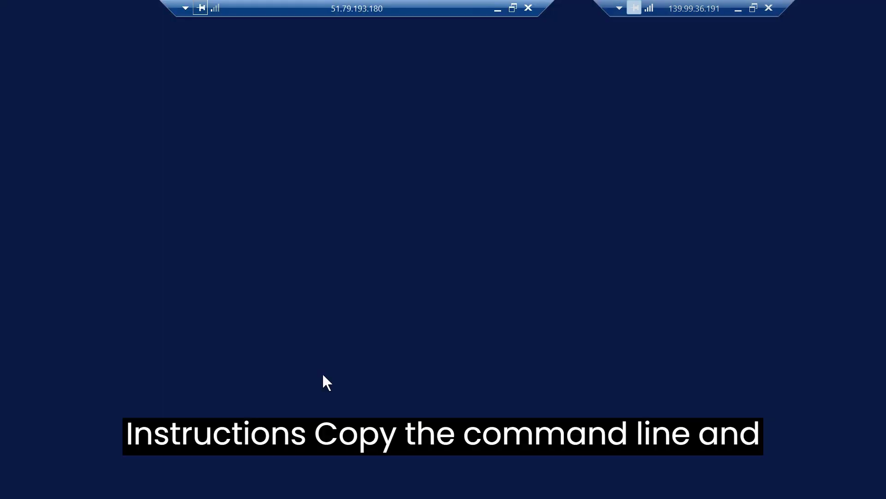
- Launch Windows PowerShell on the VPS, paste and run the script, and dismiss the session-ended notice
key("super")
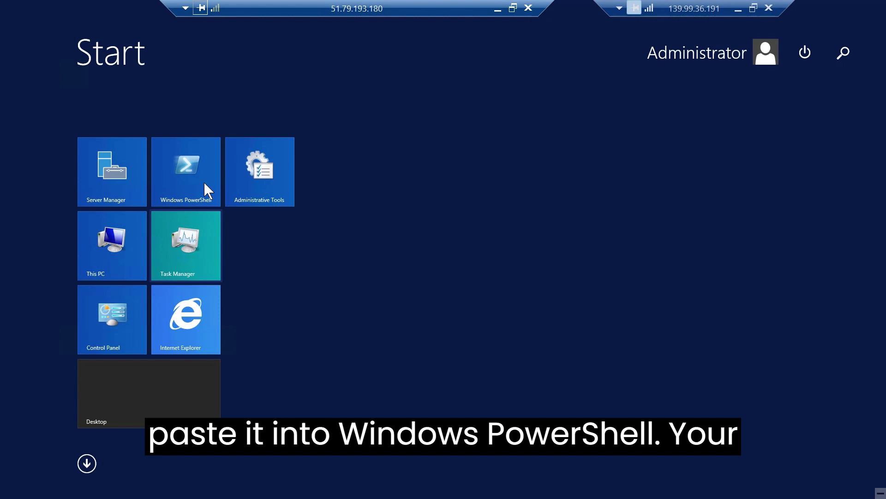
left_click(190, 180)
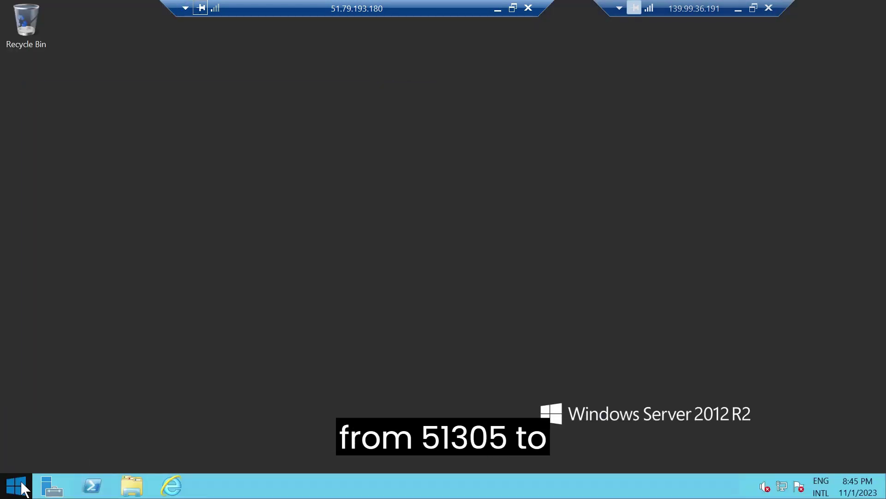
left_click(15, 485)
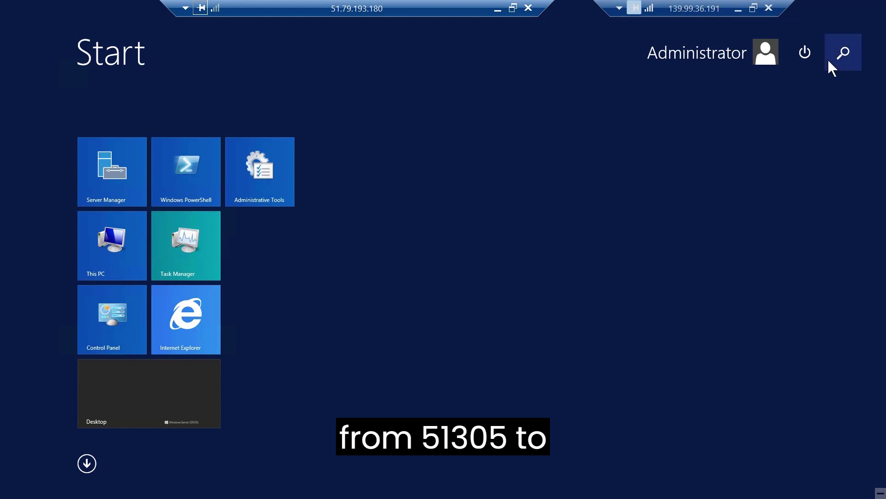
type("windows PowerShell")
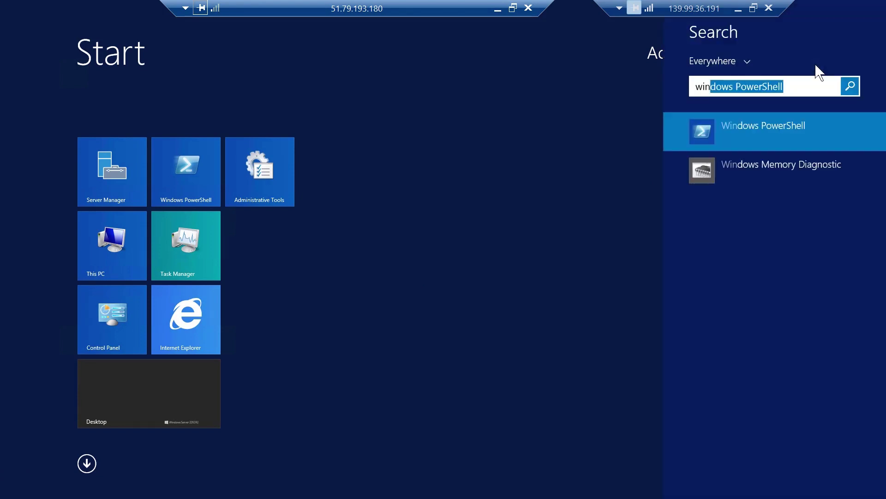
left_click(771, 124)
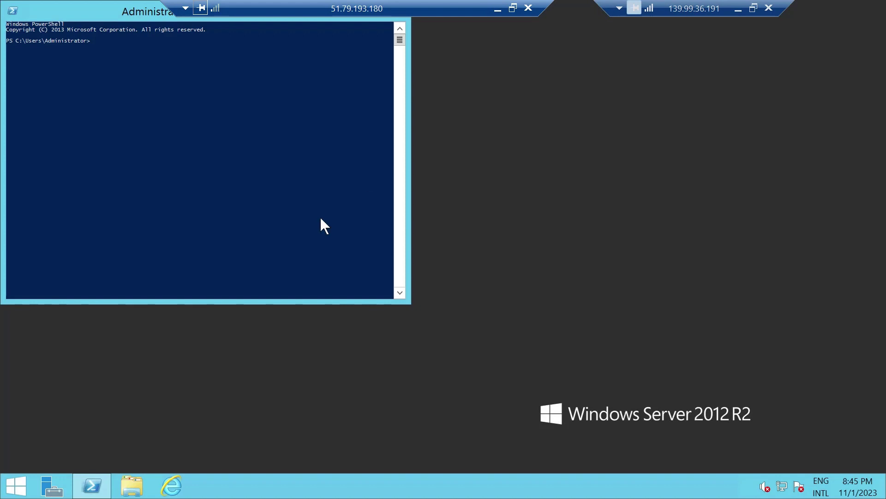
right_click(124, 51)
key("Return")
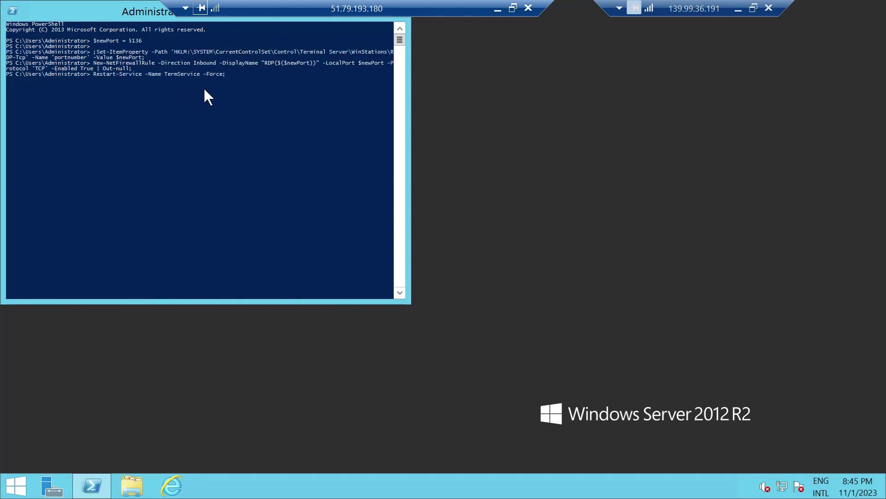
left_click(560, 254)
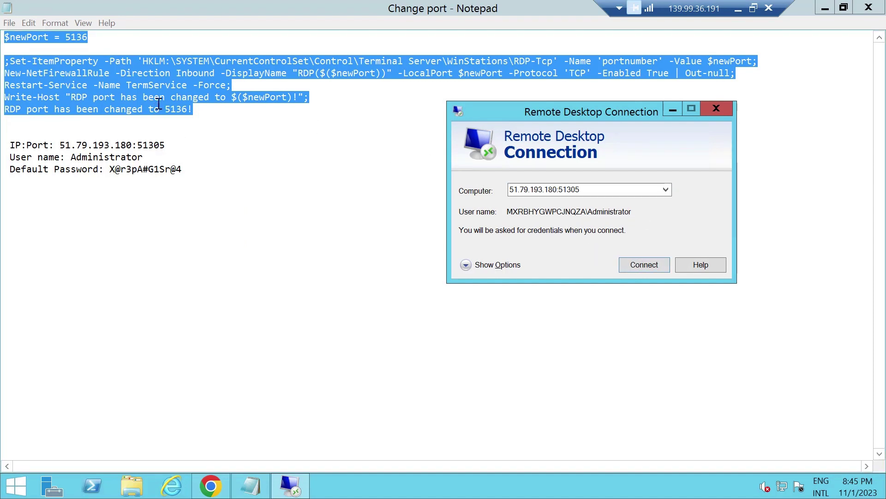
- Select 5136 in the notes, then retry Remote Desktop on the old port 51305
left_click(158, 104)
left_click_drag(160, 109, 187, 110)
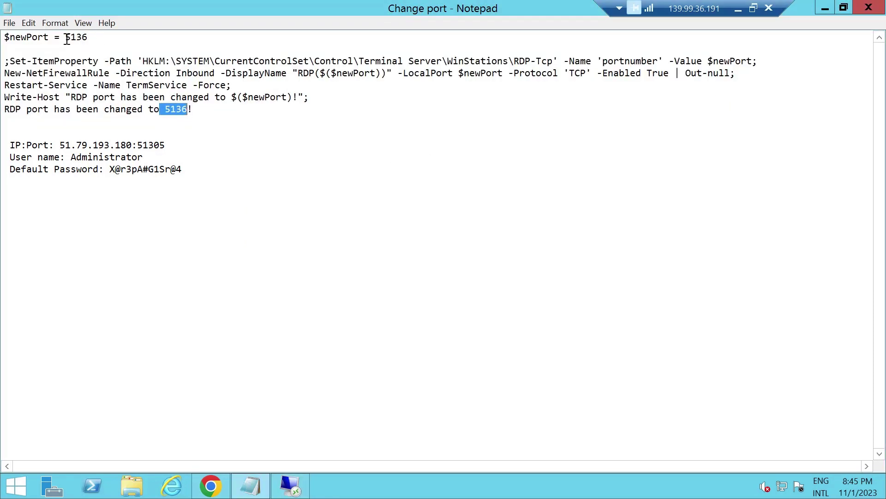
double_click(77, 37)
left_click(132, 146)
left_click(226, 478)
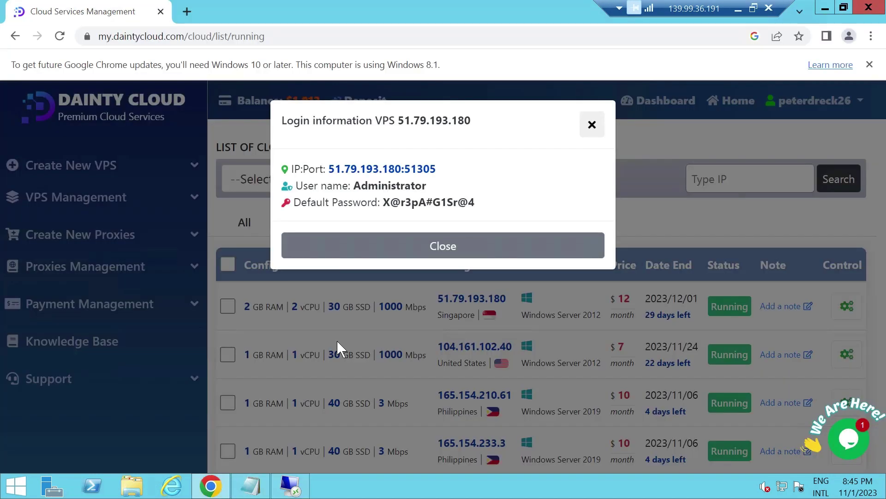
left_click(381, 170)
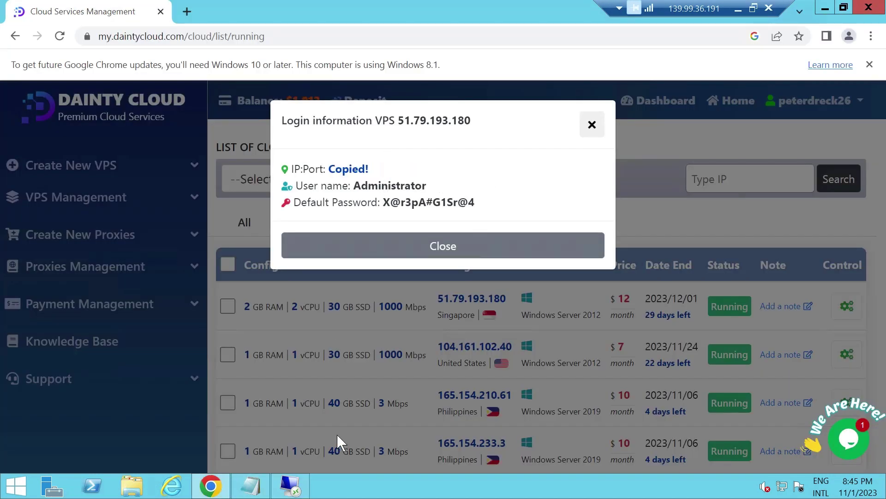
left_click(291, 485)
double_click(554, 189)
left_click(644, 265)
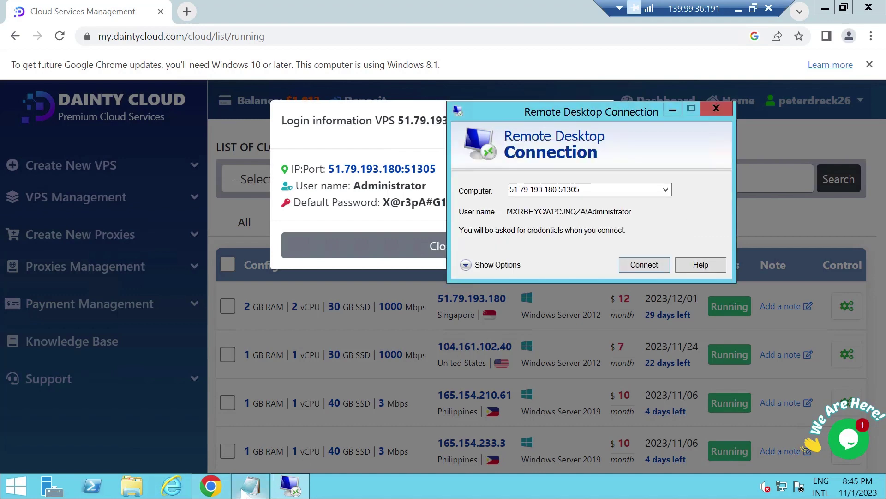
- Paste 5136 over 51305 in the Notepad IP:Port line
left_click(251, 484)
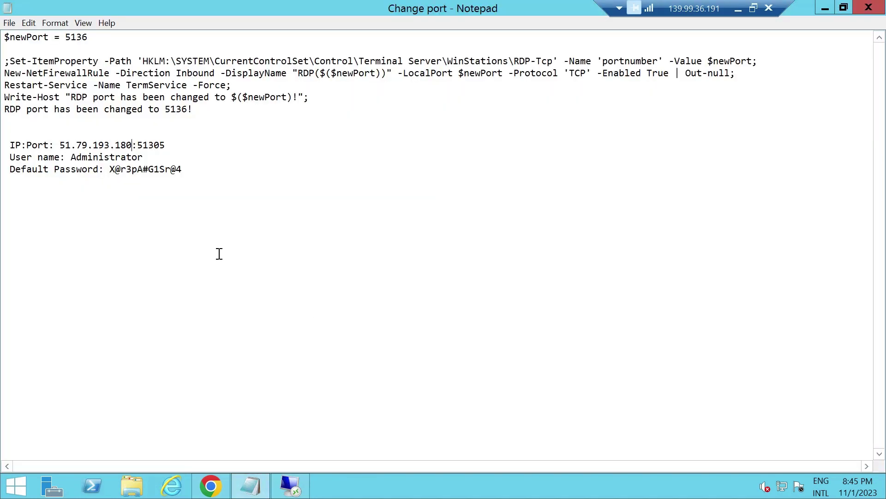
double_click(180, 108)
left_click(149, 146)
double_click(147, 146)
left_click(147, 147)
mouse_move(137, 145)
left_mouse_down()
mouse_move(174, 143)
mouse_move(59, 145)
left_mouse_up()
key("ctrl+v")
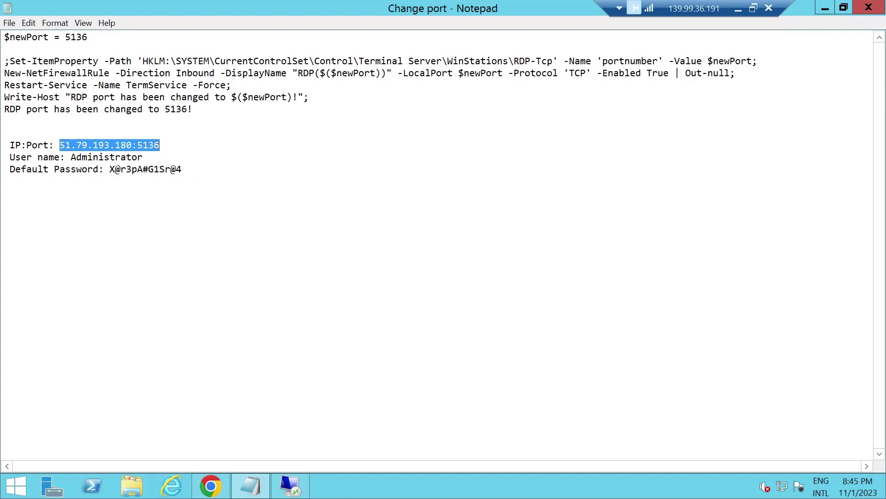
- Set the Computer field to 51.79.193.180:5136 and connect
left_click(291, 486)
left_click(553, 190)
key("ctrl+a")
key("ctrl+v")
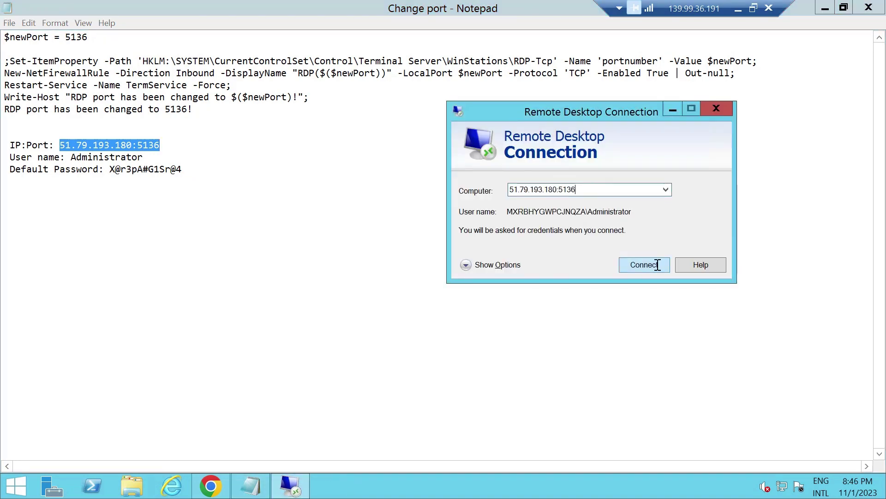
left_click(644, 265)
- Copy the default password from the notes and submit it as Administrator
left_click(113, 170)
left_click_drag(110, 169, 182, 169)
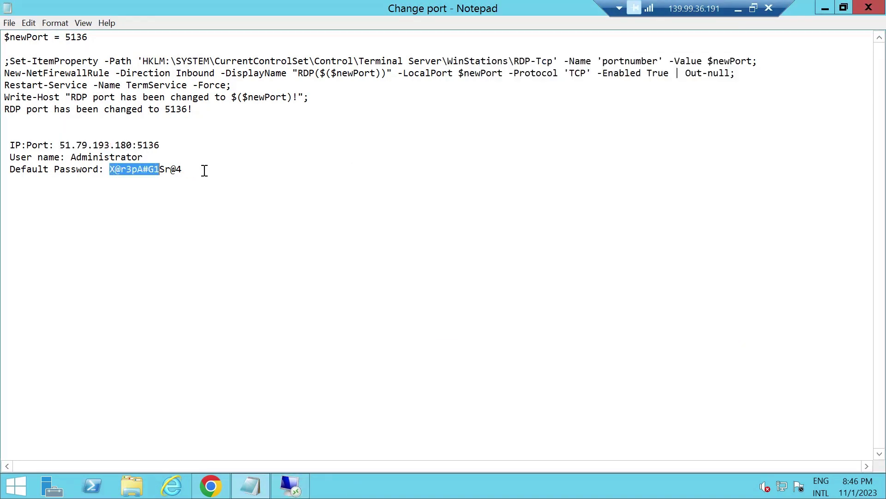
key("ctrl+c")
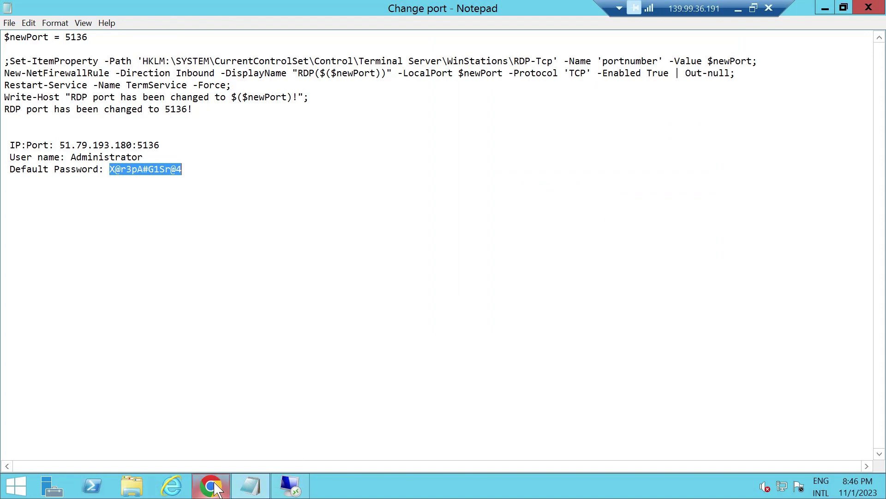
left_click(289, 485)
left_click(579, 153)
key("ctrl+v")
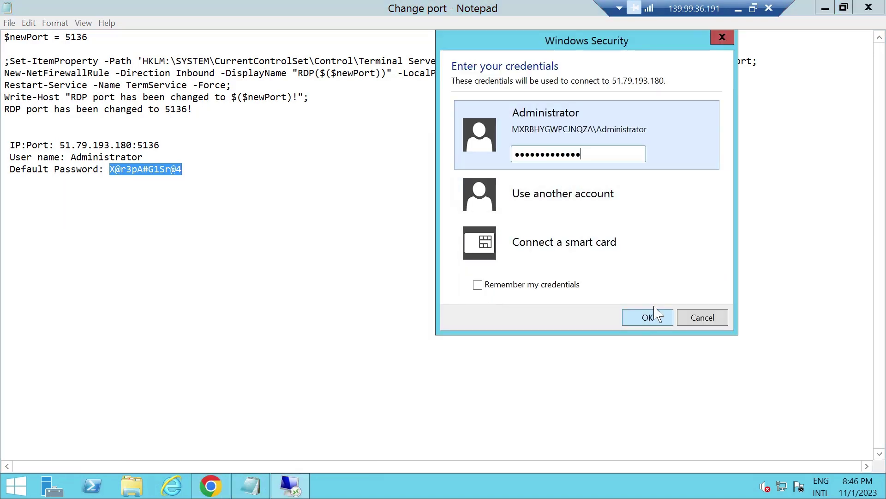
left_click(648, 317)
- Accept the certificate warning and enlarge the remote session showing PowerShell's port-change message
left_click(636, 313)
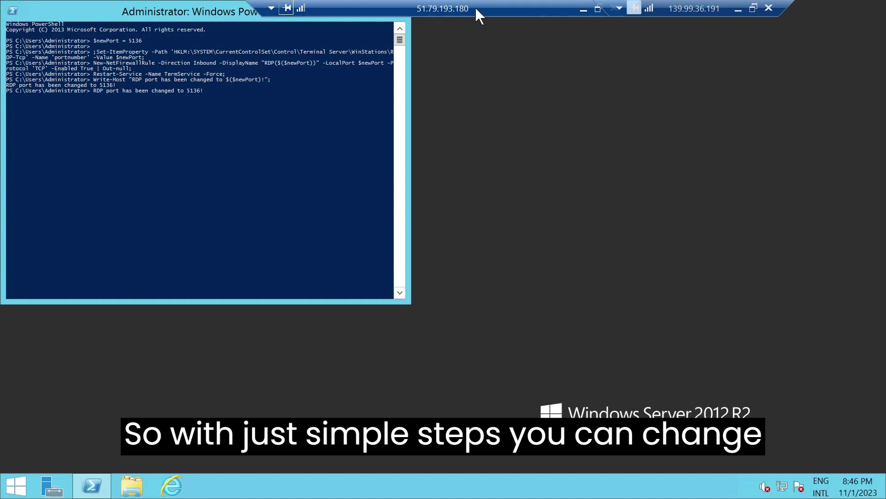
left_click(755, 7)
left_click(575, 36)
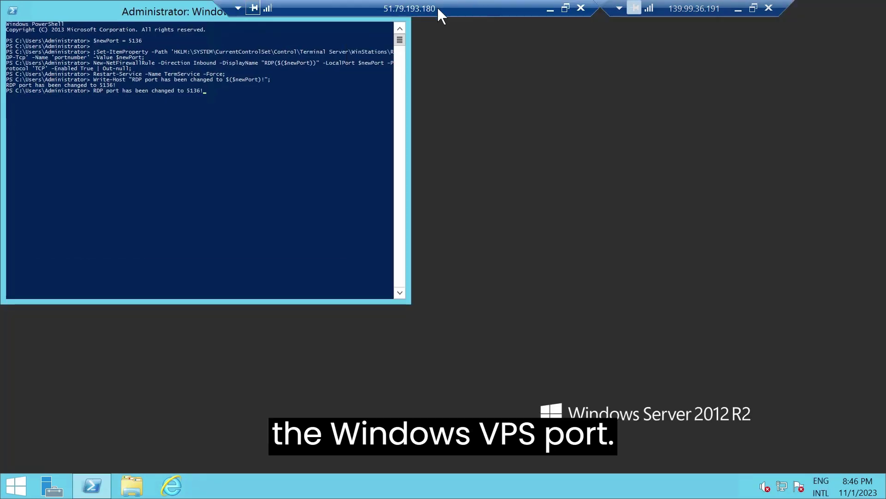